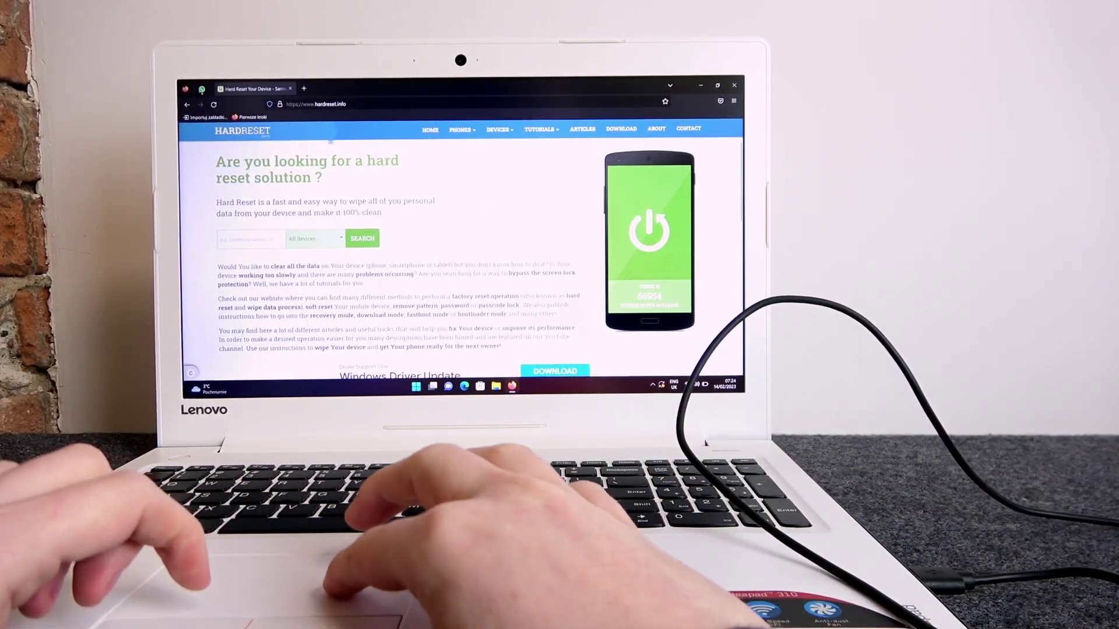
pyautogui.press('super+e')
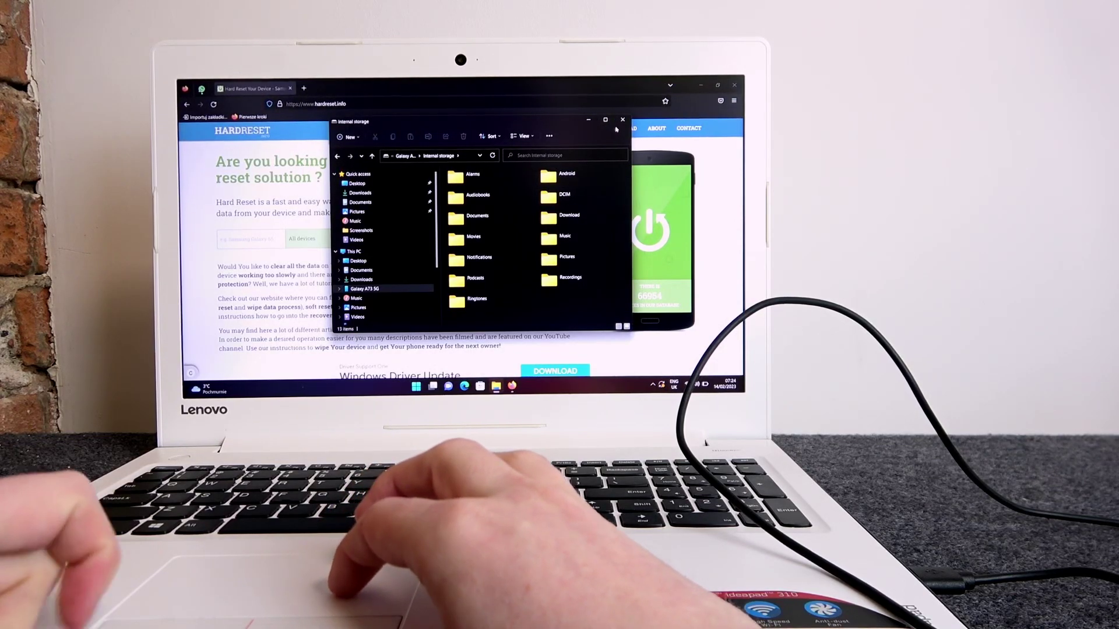
pyautogui.click(622, 121)
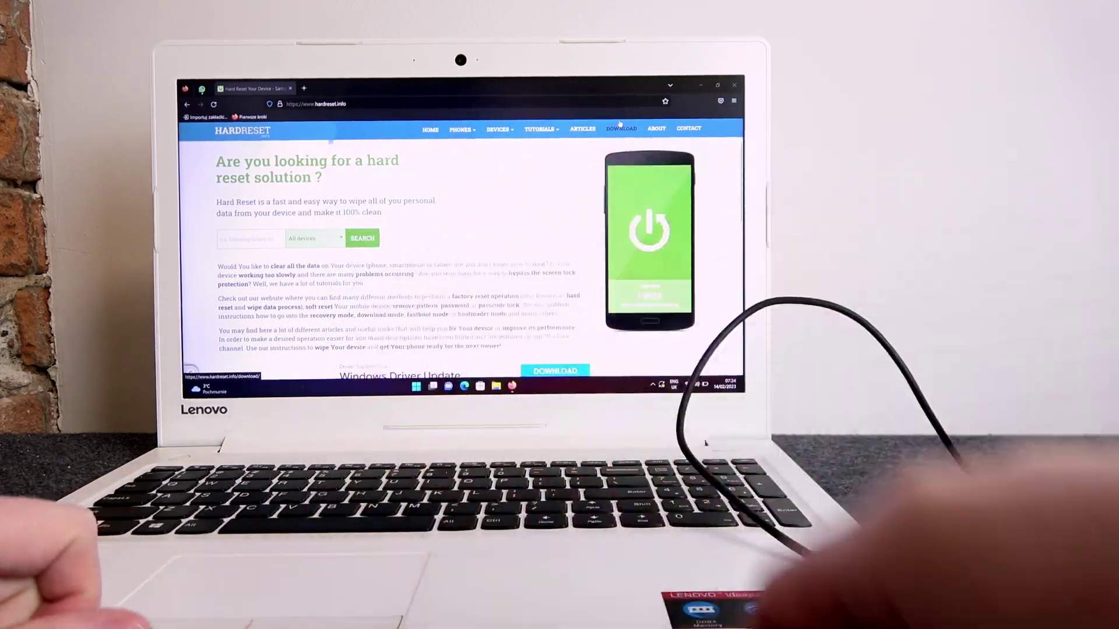